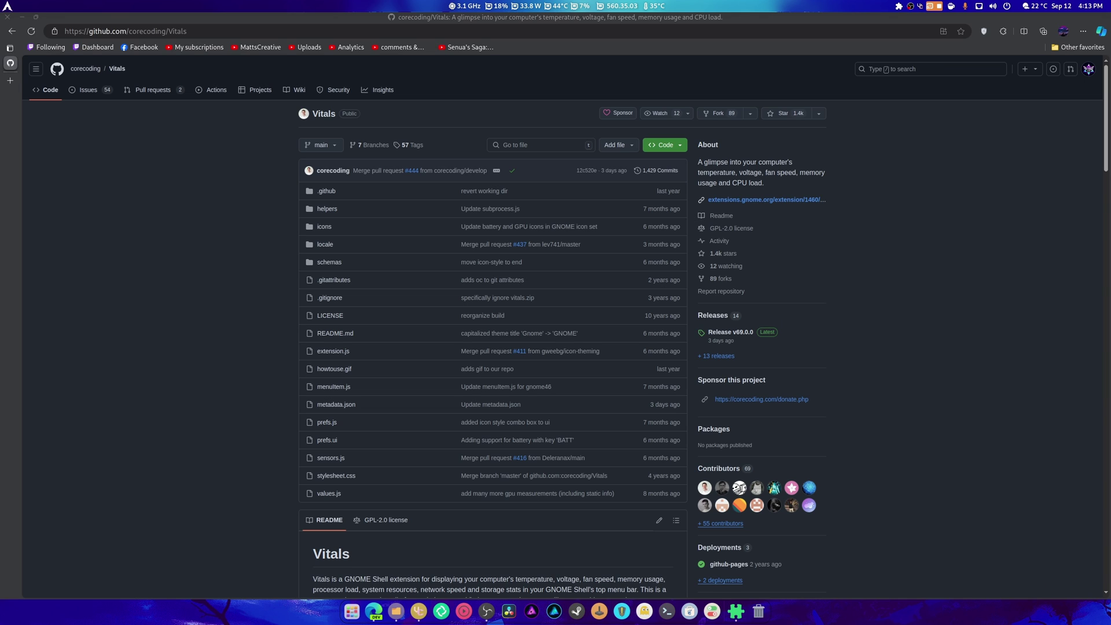
Expand Graphics in the Vitals menu to review the NVIDIA GPU details, then close the menu
left_click(497, 7)
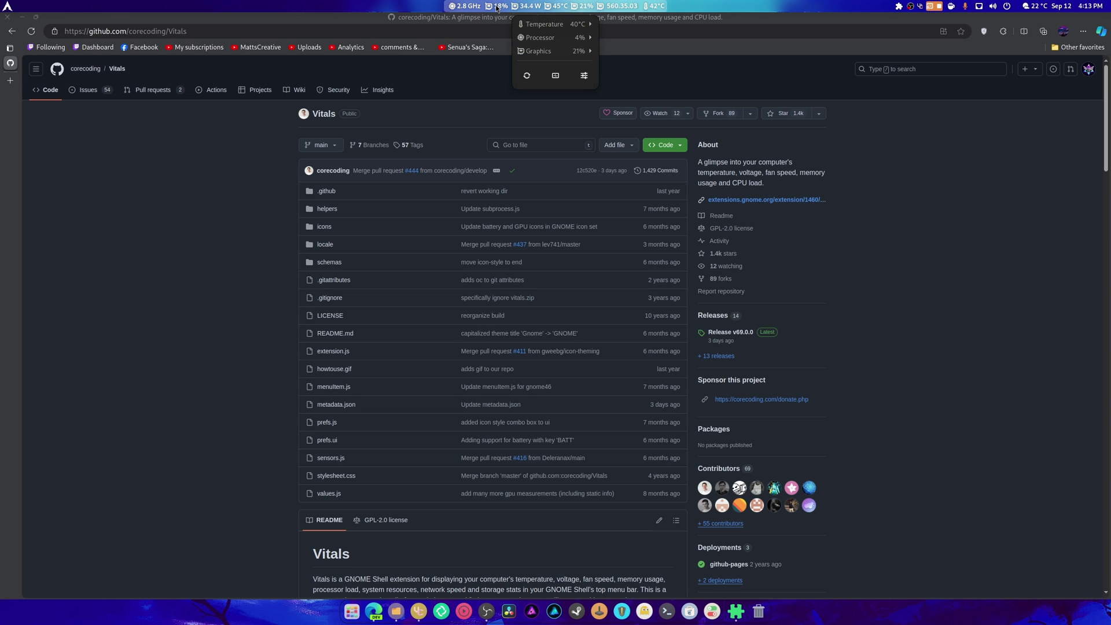
left_click(542, 52)
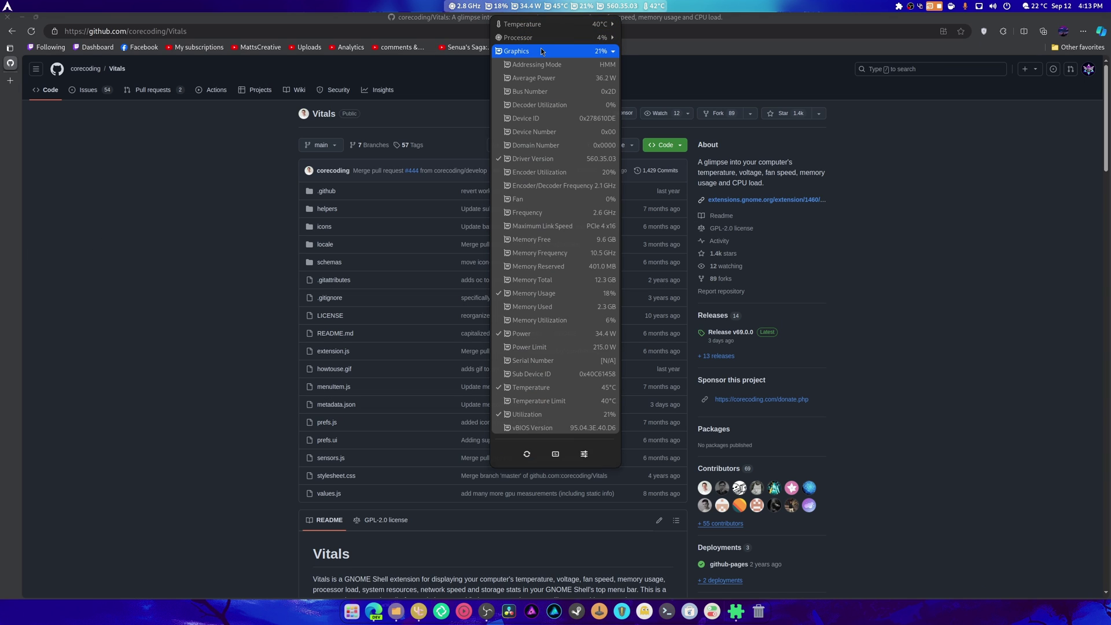
left_click(638, 8)
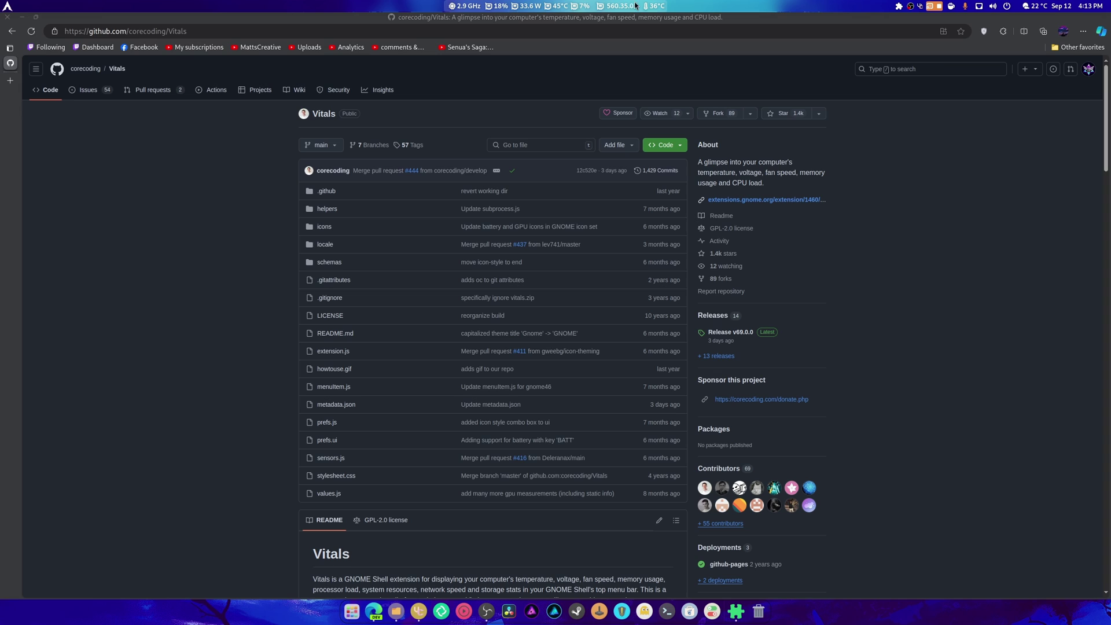
left_click(522, 11)
left_click(366, 19)
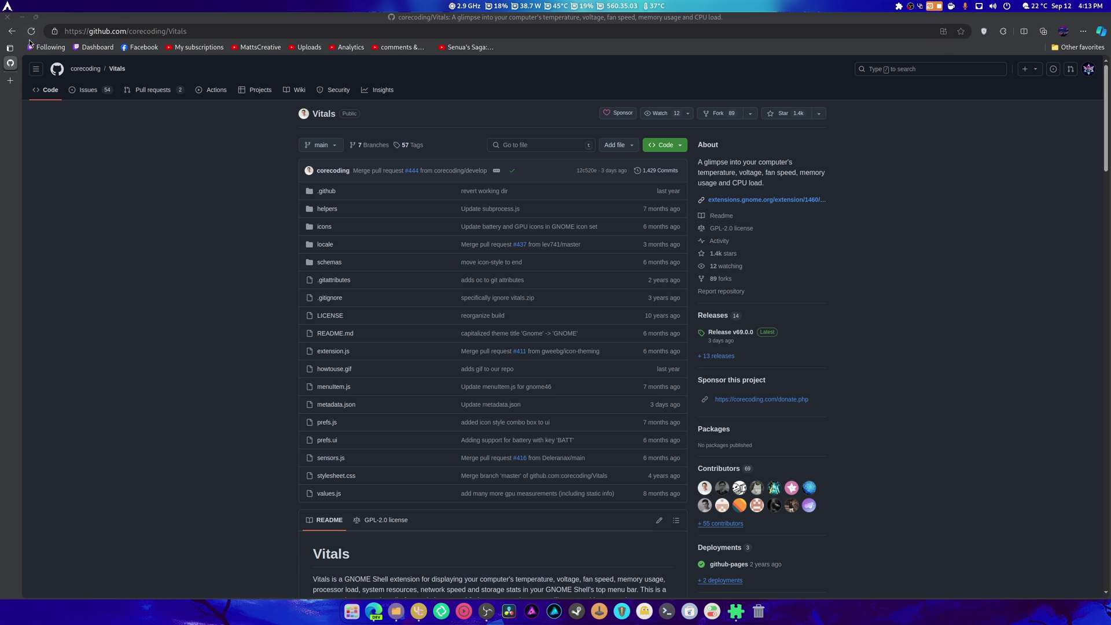
Review the GPU preferences in the Vitals settings window
key("ctrl+w")
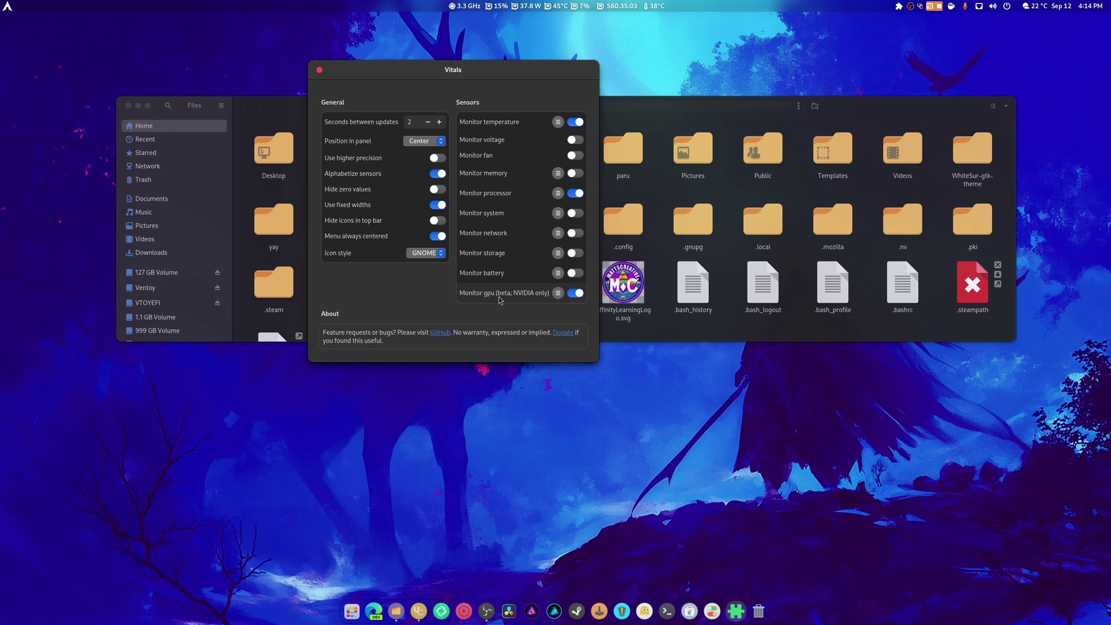
left_click(557, 293)
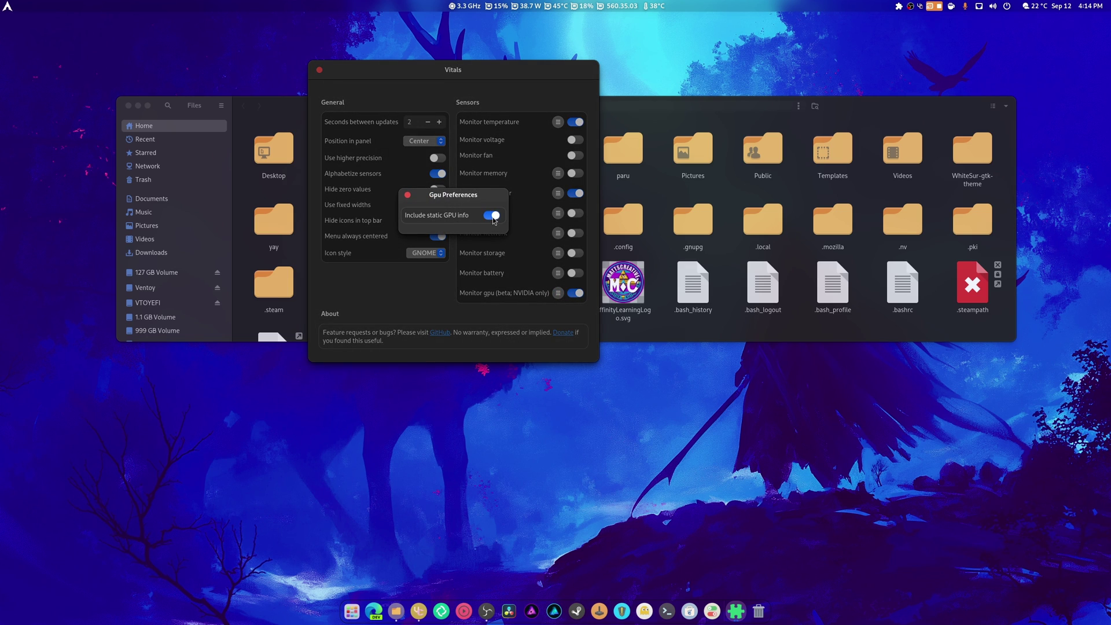
left_click(408, 196)
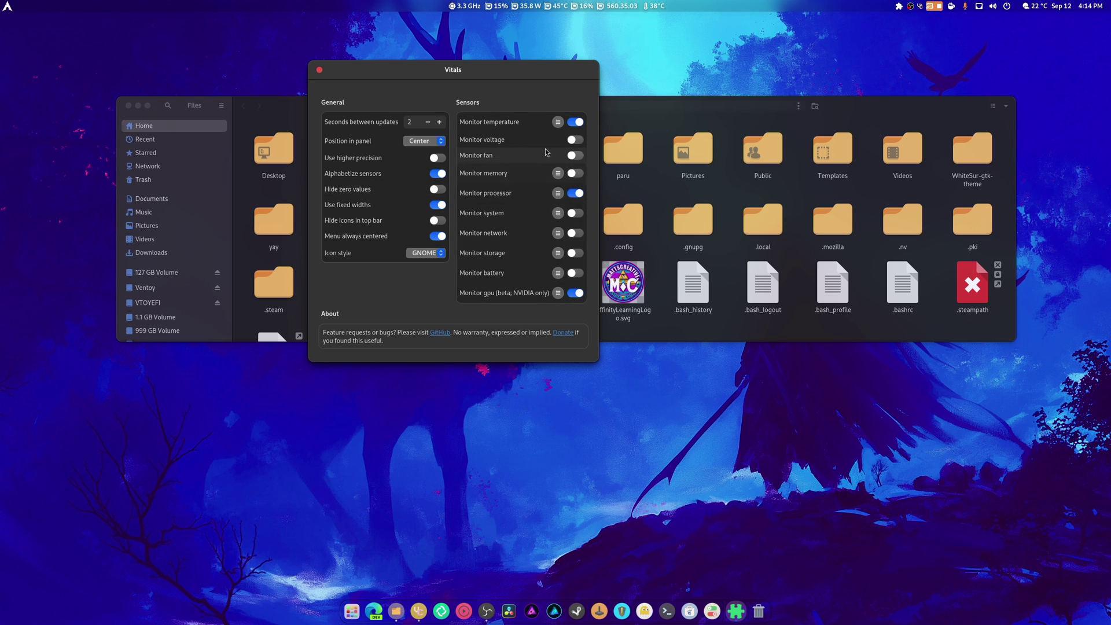
Switch on voltage, fan, memory, network, system and storage sensors, leaving battery off
left_click(575, 139)
left_click(575, 155)
left_click(576, 173)
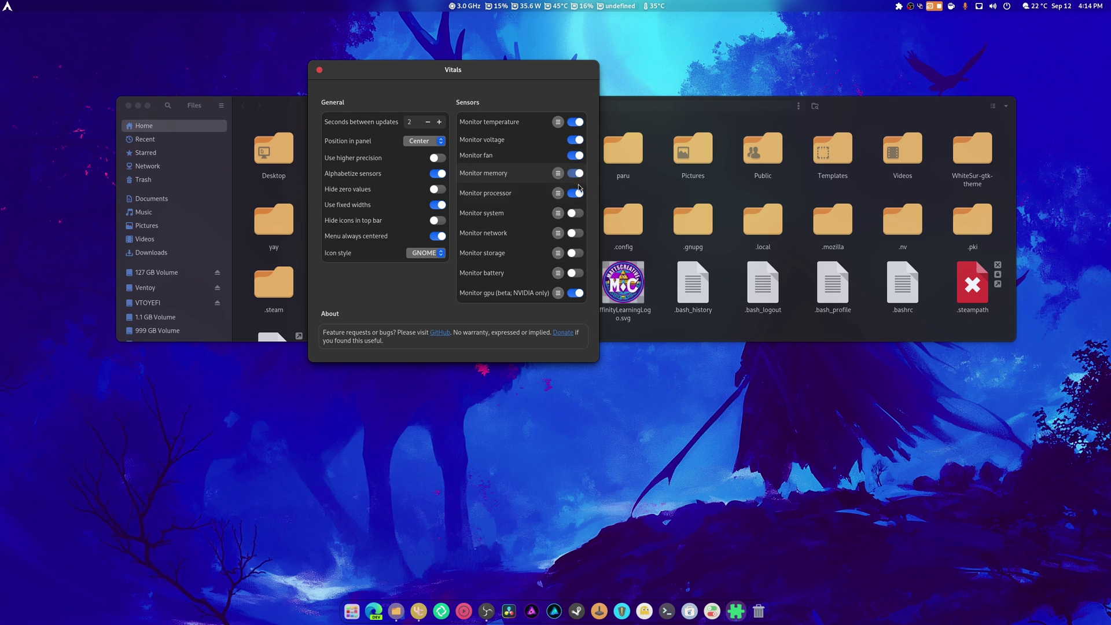
left_click(575, 233)
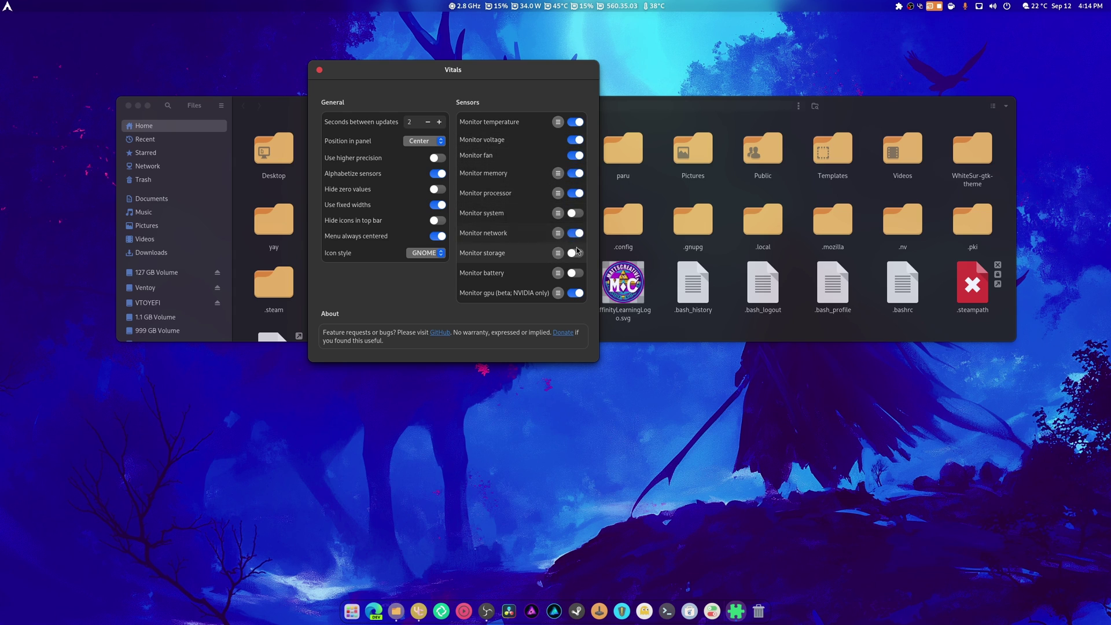
left_click(575, 213)
left_click(574, 253)
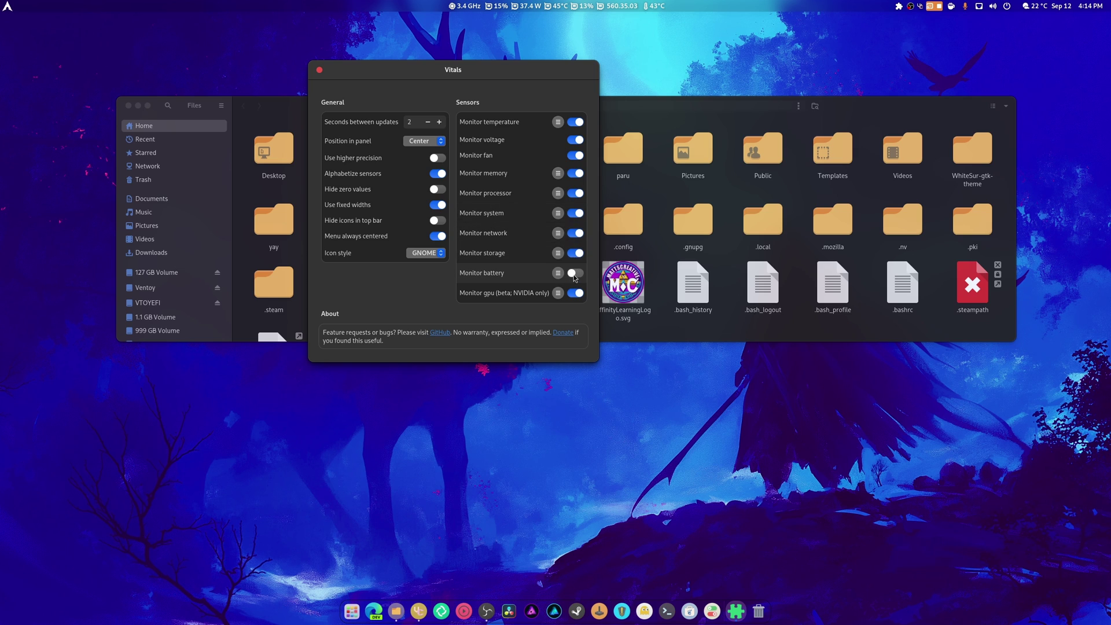
left_click(574, 274)
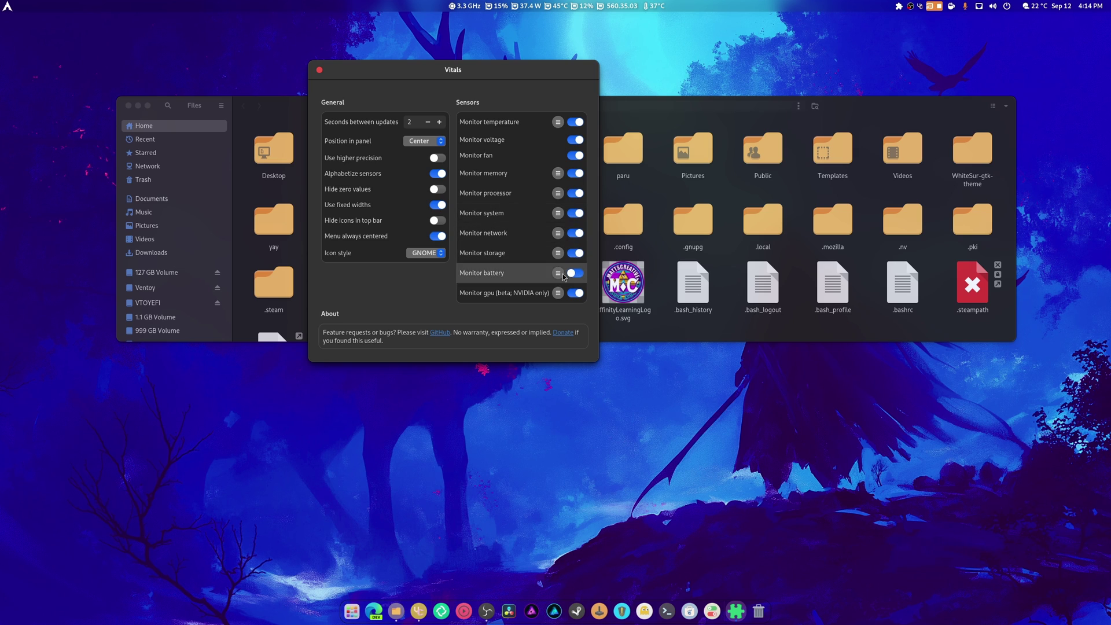
left_click(574, 273)
left_click(550, 6)
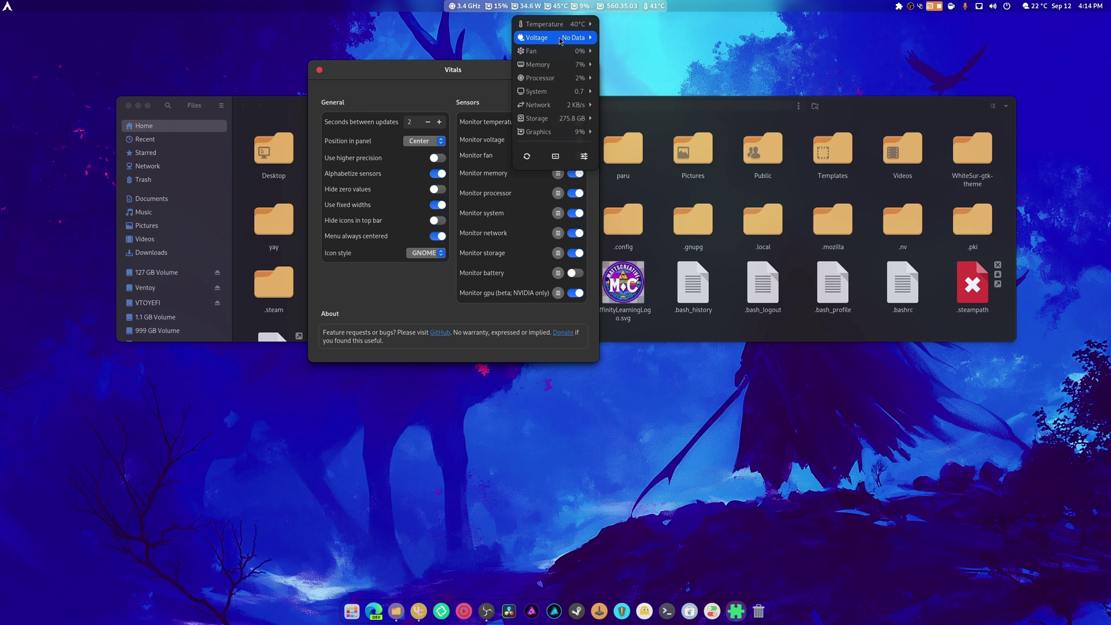
Fix the misspelled command, run sudo sensors-detect, and accept every default answer
key("Escape")
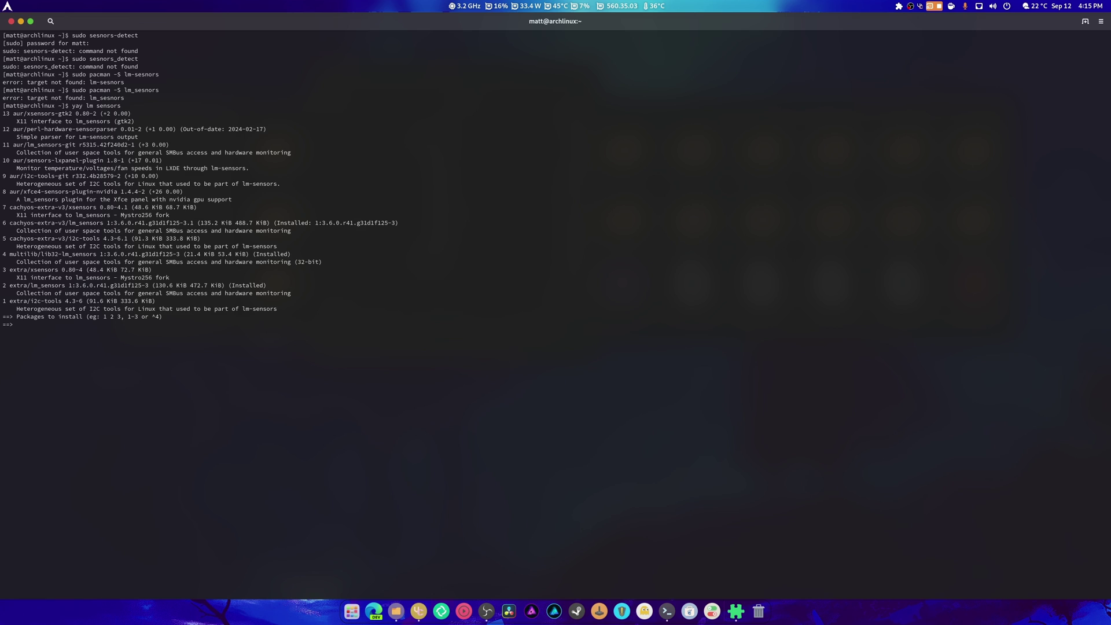
key("Return")
key("Up")
key("Up")
key("Up")
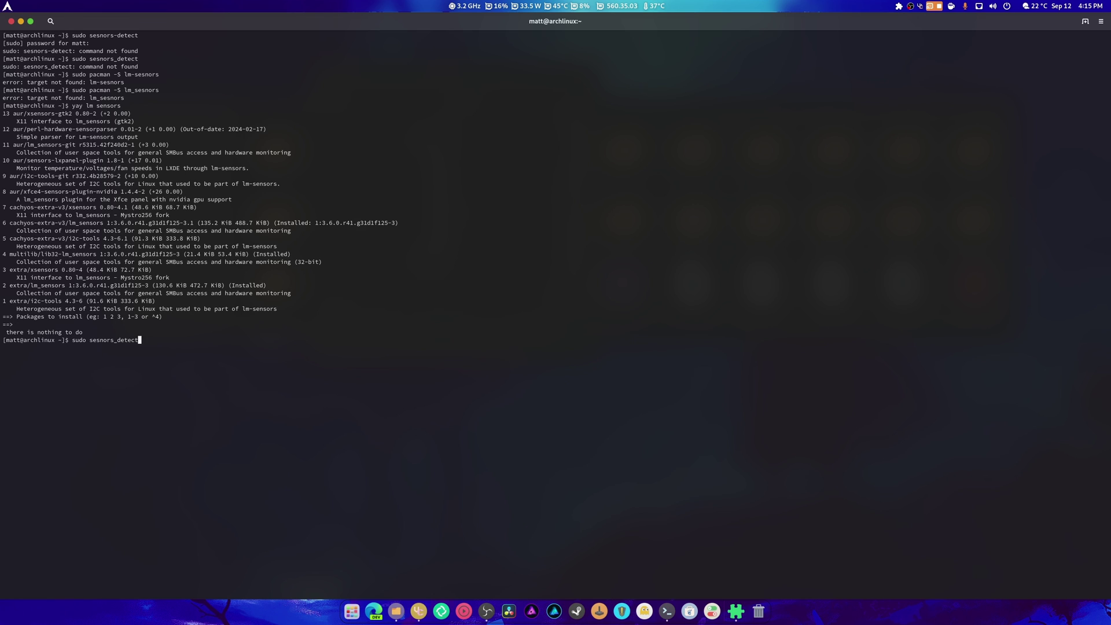
key("Left")
key("Left")
key("Left")
key("Left")
key("End")
key("BackSpace")
key("BackSpace")
key("BackSpace")
key("BackSpace")
key("BackSpace")
key("BackSpace")
key("BackSpace")
key("BackSpace")
key("BackSpace")
key("BackSpace")
key("BackSpace")
key("BackSpace")
key("BackSpace")
key("BackSpace")
type("sensors-detect")
key("Return")
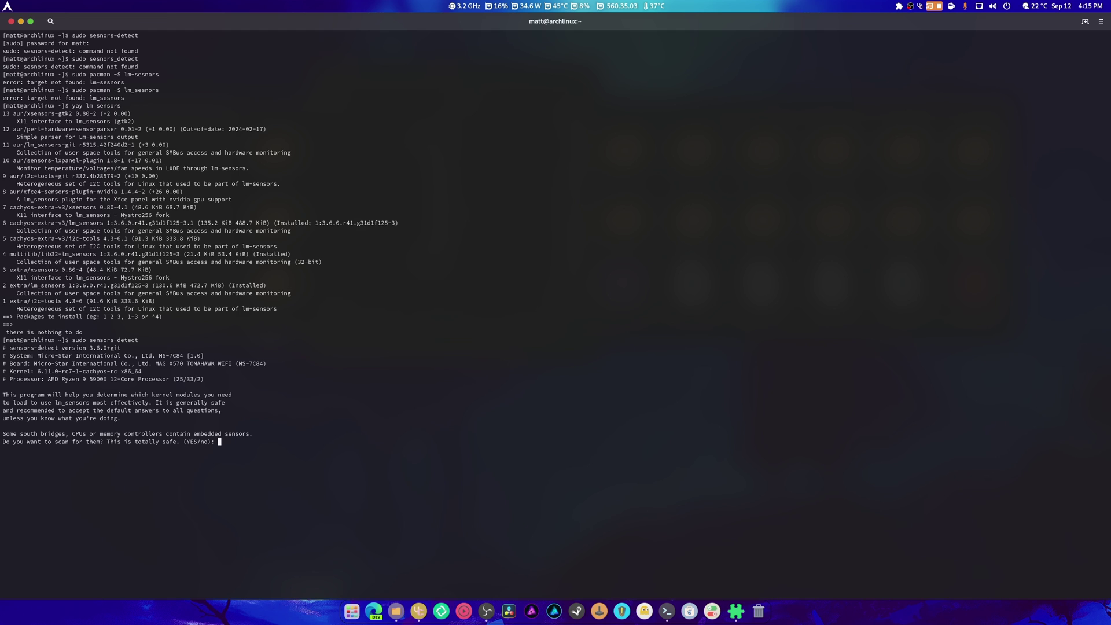
key("Return")
key("Return")
key("Return")
key("Return")
key("Return")
key("Return")
key("Return")
key("Return")
key("Return")
key("Return")
key("Return")
key("Return")
key("Return")
key("Return")
key("Return")
key("Return")
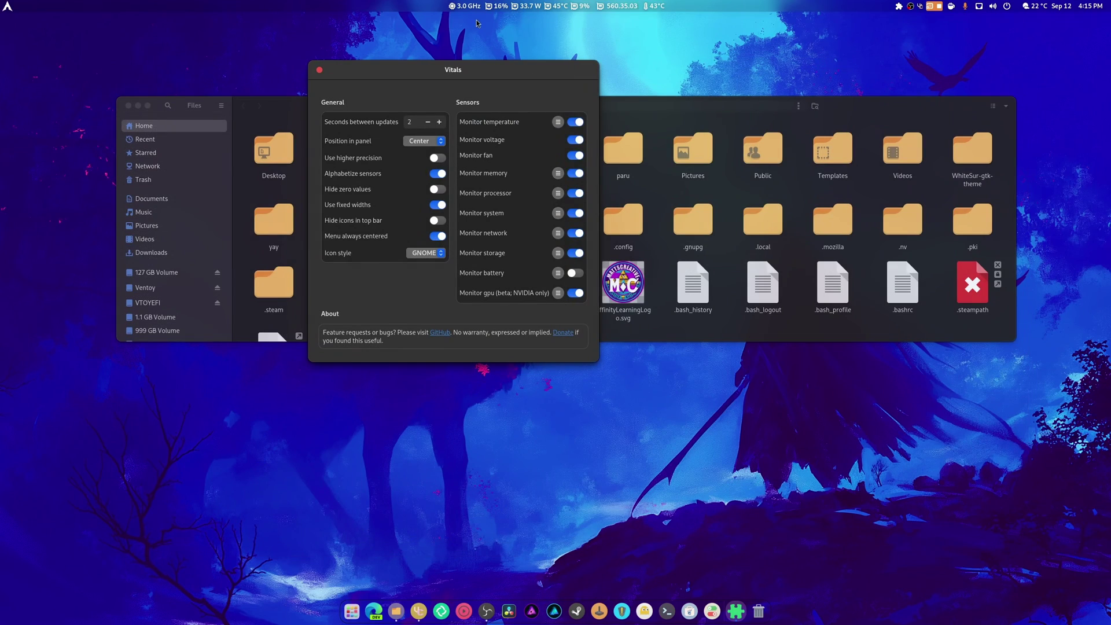
Reload Vitals by disabling and re-enabling it in the extension list
left_click(533, 5)
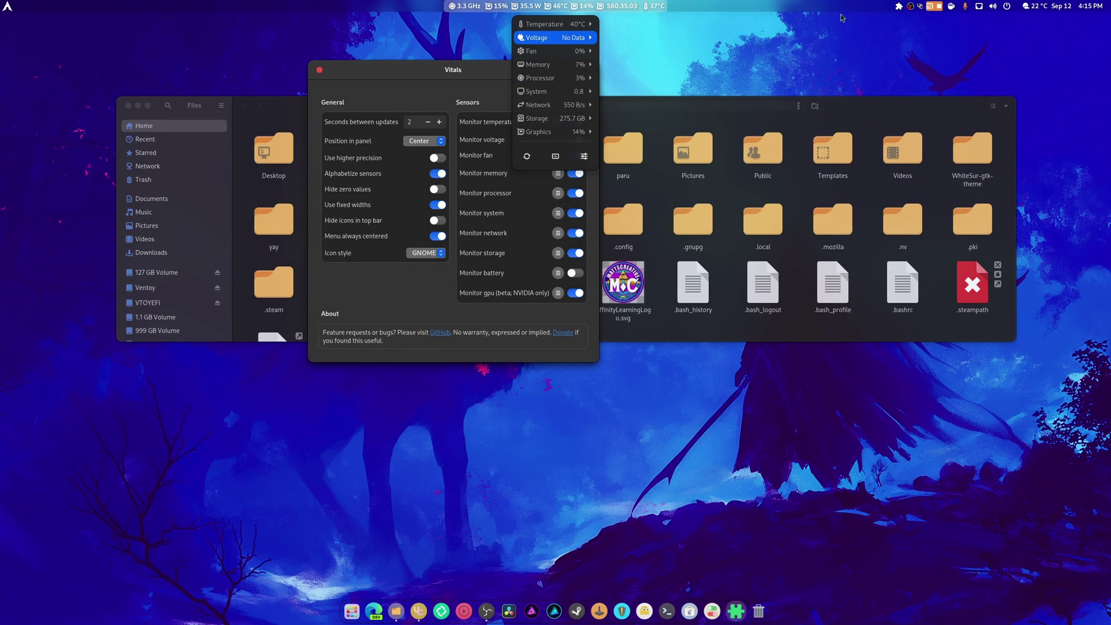
left_click(898, 5)
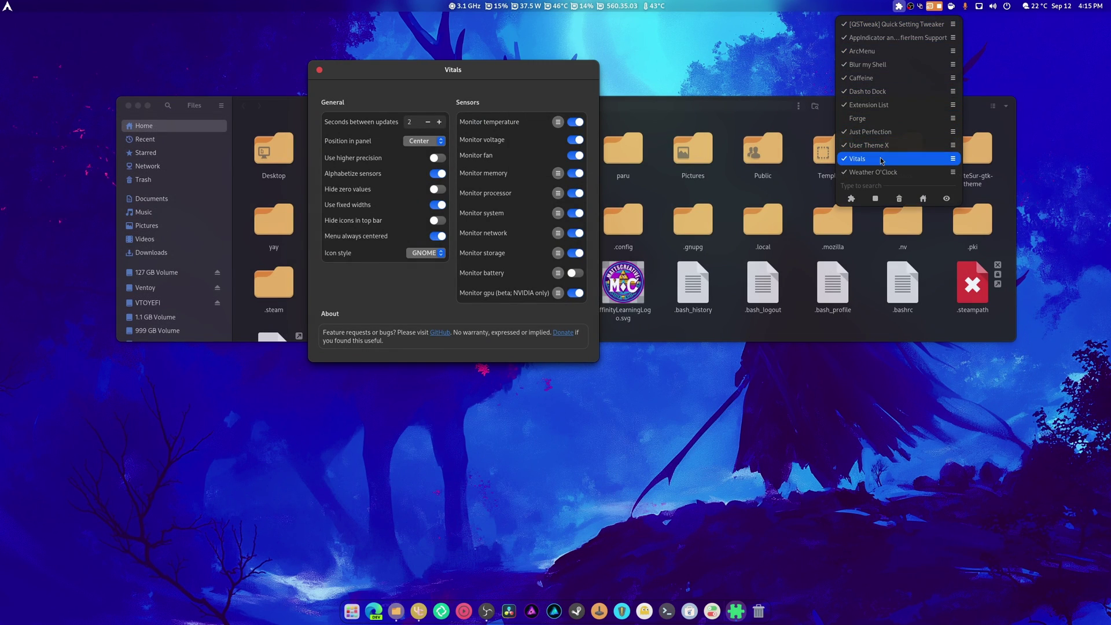
left_click(880, 159)
left_click(898, 6)
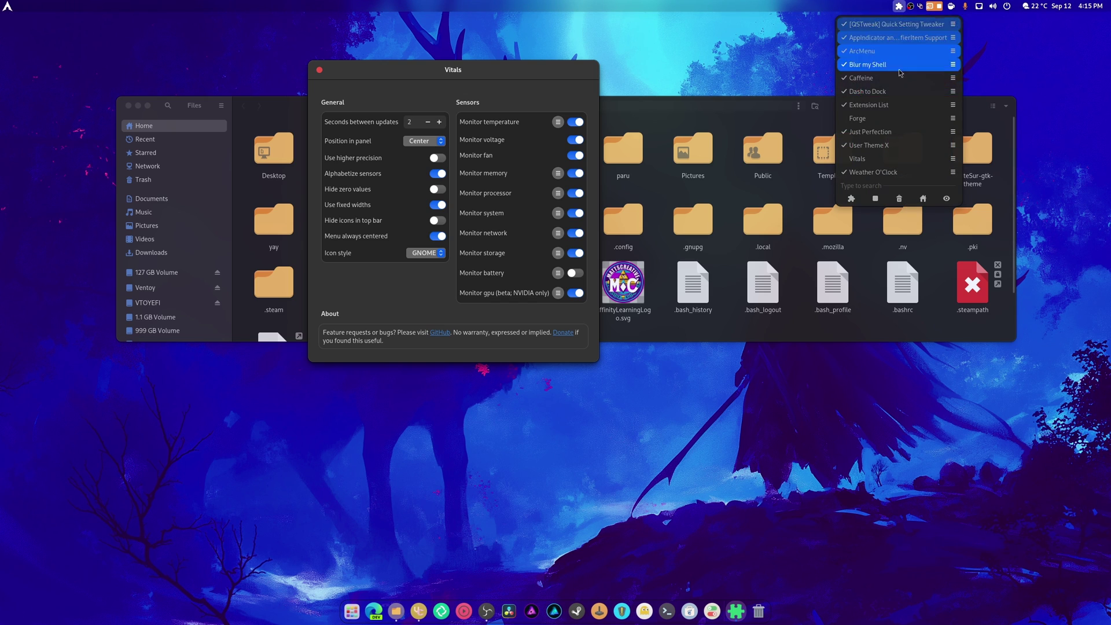
left_click(879, 158)
Expand the Voltage, Fan and Processor sections in the Vitals menu to show per-core readings
left_click(542, 6)
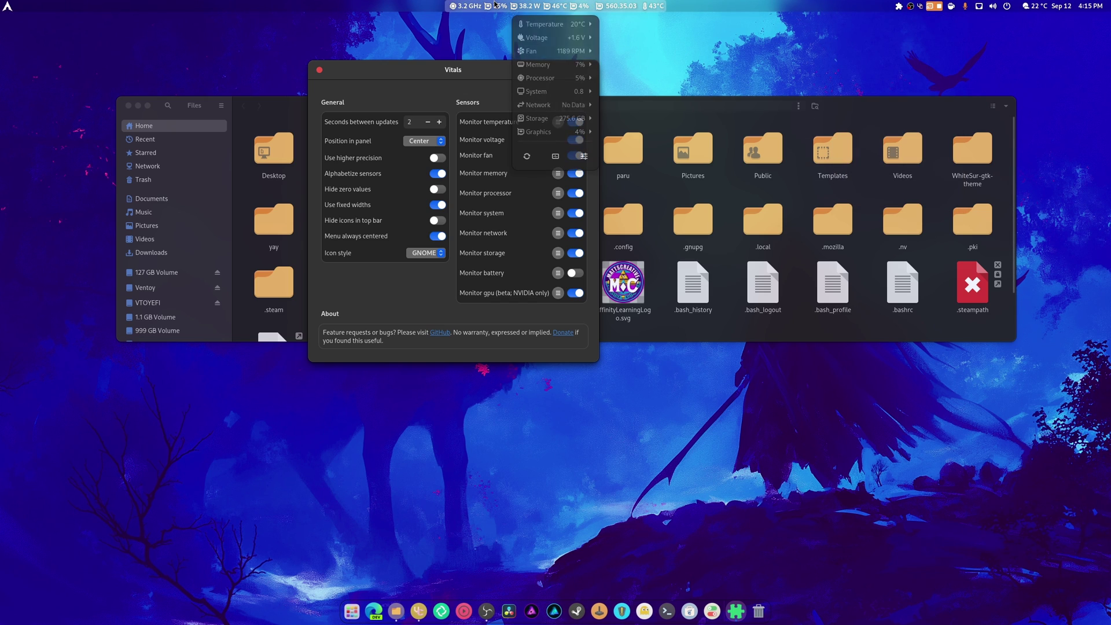
left_click(553, 40)
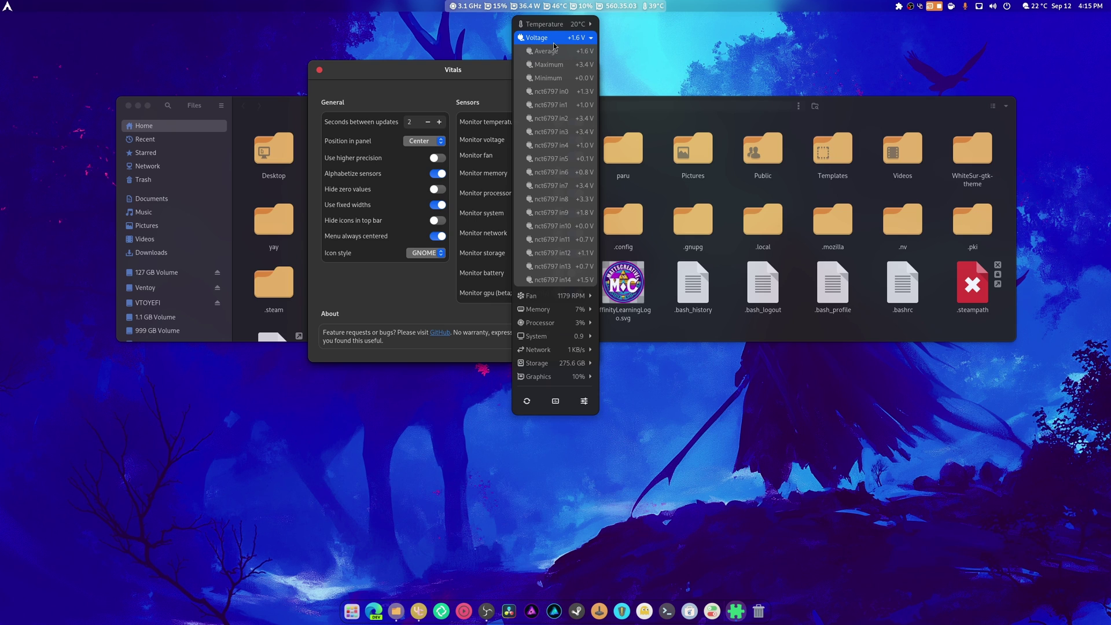
left_click(546, 295)
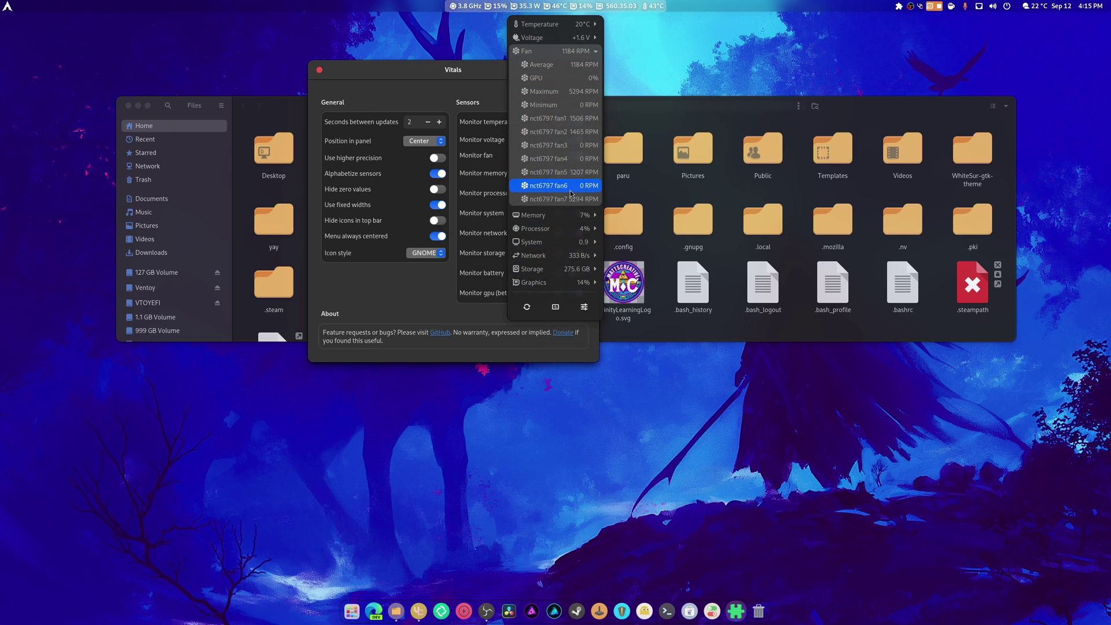
left_click(567, 229)
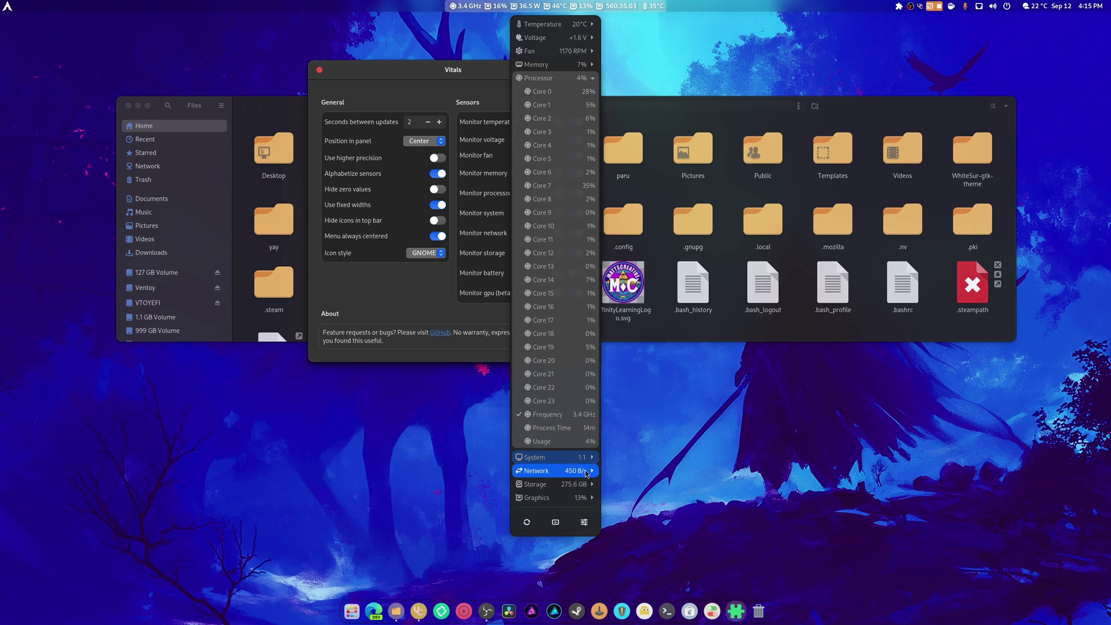
Close the sensor menu, the Vitals preferences window and the Files window
left_click(705, 441)
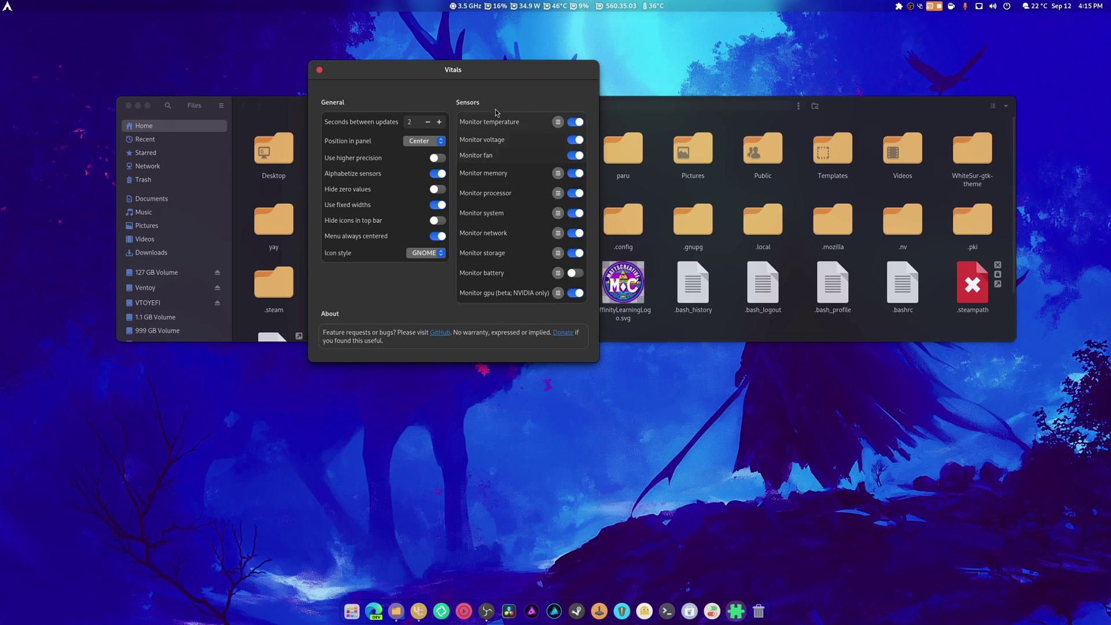
left_click(319, 69)
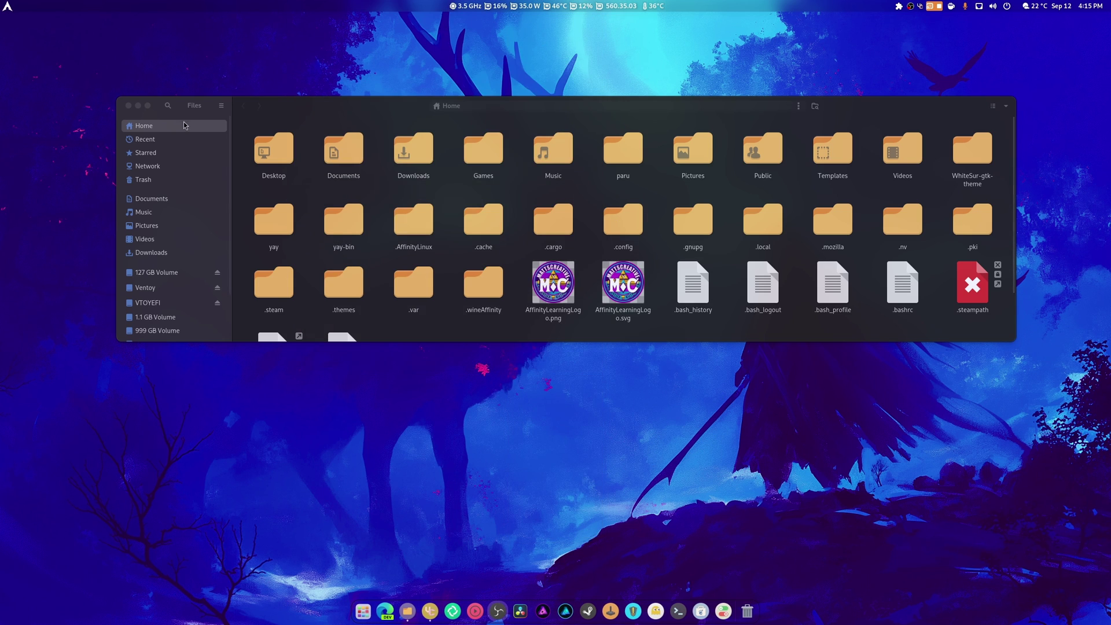
left_click(129, 105)
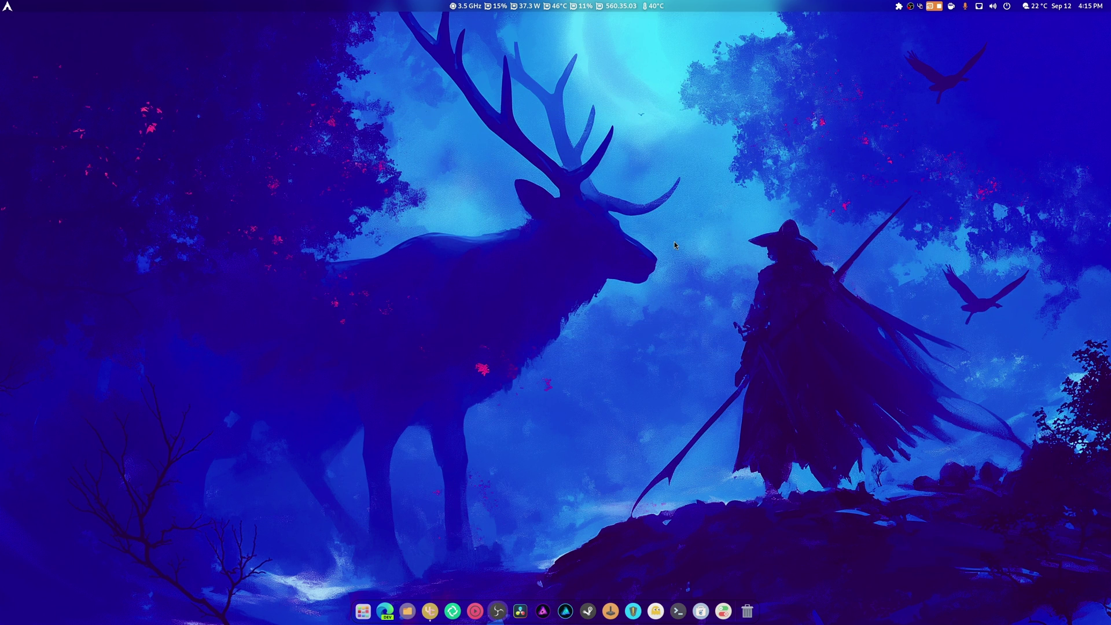